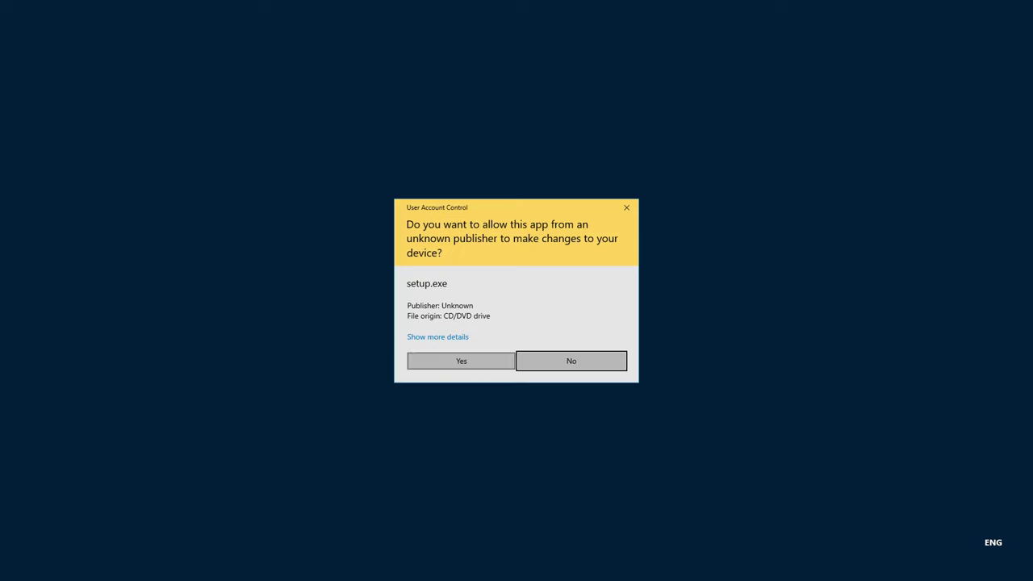
Step: Approve the disc setup prompt and start the Biohazard 3 installation from the DVD launcher
left_click(461, 360)
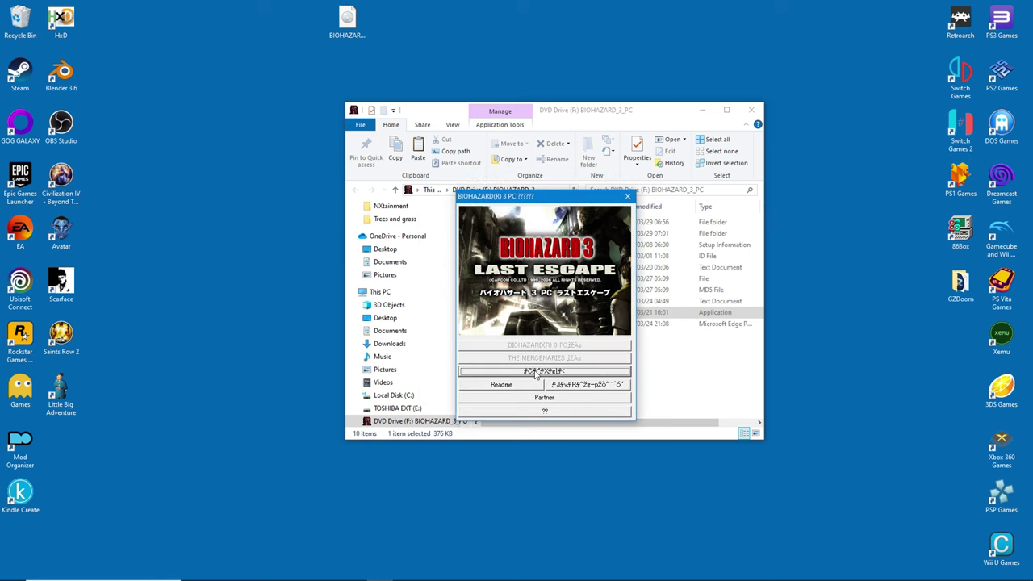
left_click(534, 371)
Step: Advance to the license agreement, scroll through it and accept it
left_click(449, 360)
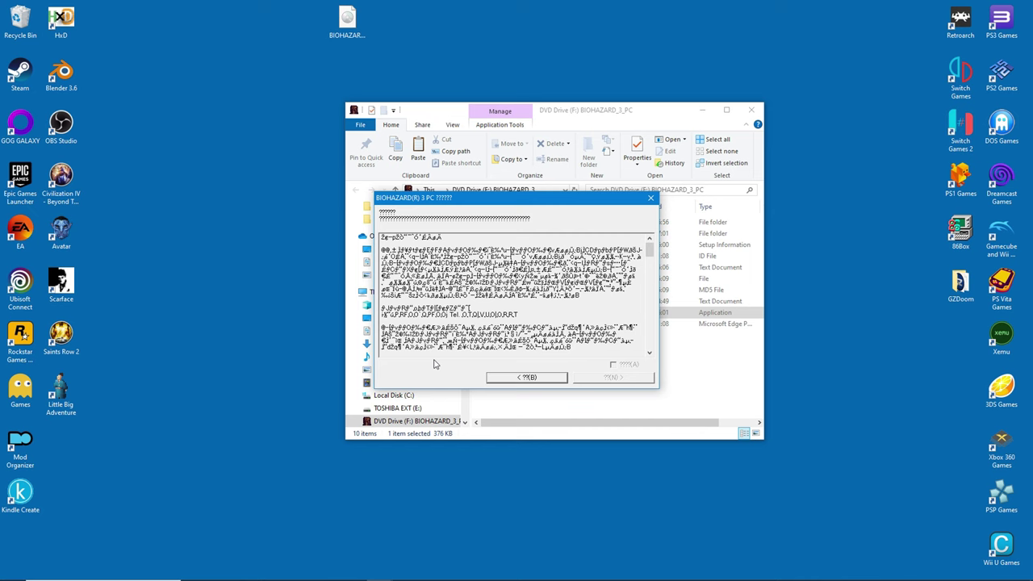
left_click_drag(651, 251, 656, 354)
left_click(613, 378)
Step: Paste the CD key into its field and confirm to start installing
right_click(444, 294)
left_click(474, 342)
left_click(573, 313)
Step: Decline the readme, then download both 1.1.0 patch files, including patch_bio_1_1_0.zip, from PCGamingWiki
left_click(558, 313)
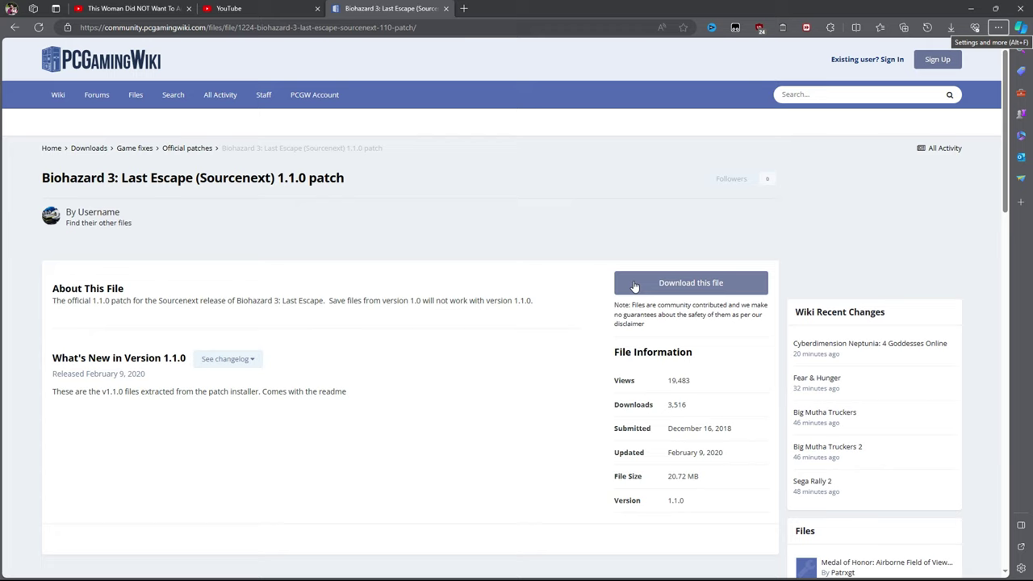
left_click(635, 284)
left_click(795, 138)
left_click(675, 289)
left_click(789, 174)
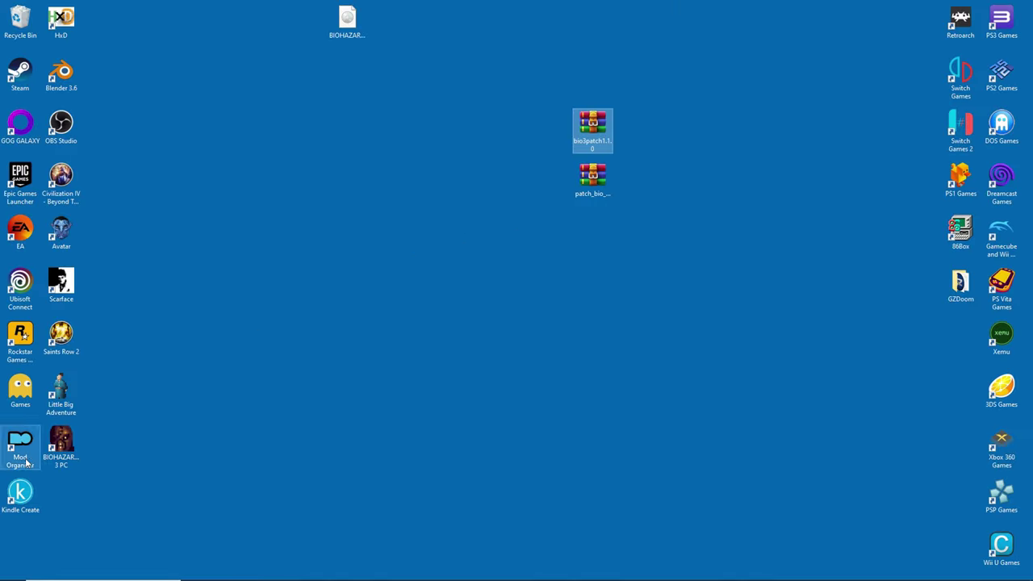
Step: Open the BIOHAZARD 3 install folder from the desktop shortcut and select the bio3patch archive
left_click(62, 446)
right_click(61, 442)
left_click(87, 191)
left_click(600, 129)
Step: Extract the three patched files from bio3patch1.1.0.7z into the BIOHAZARD 3 folder
double_click(596, 129)
left_click_drag(412, 227, 681, 210)
left_click_drag(570, 311, 564, 340)
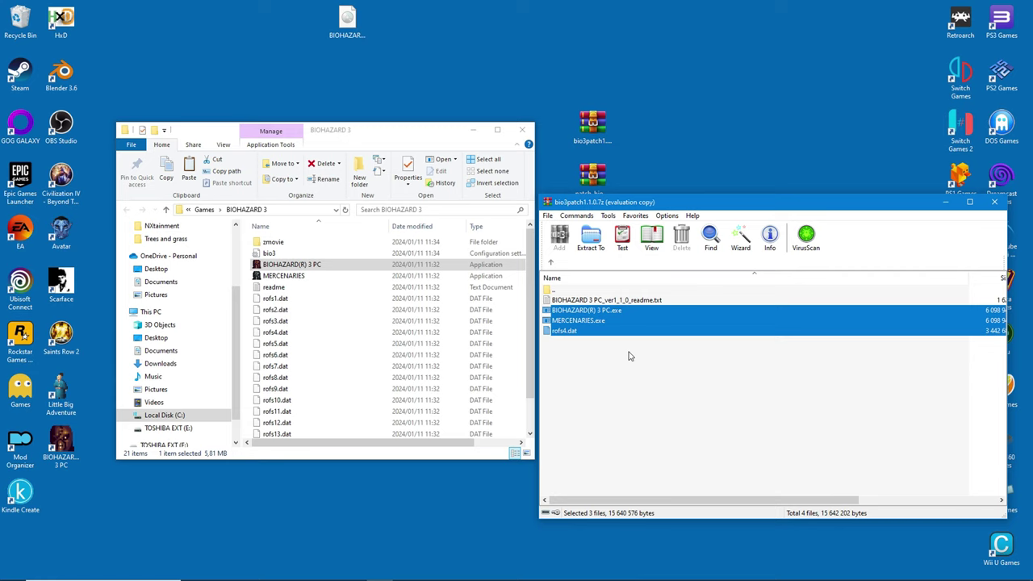
left_click_drag(246, 355, 258, 355)
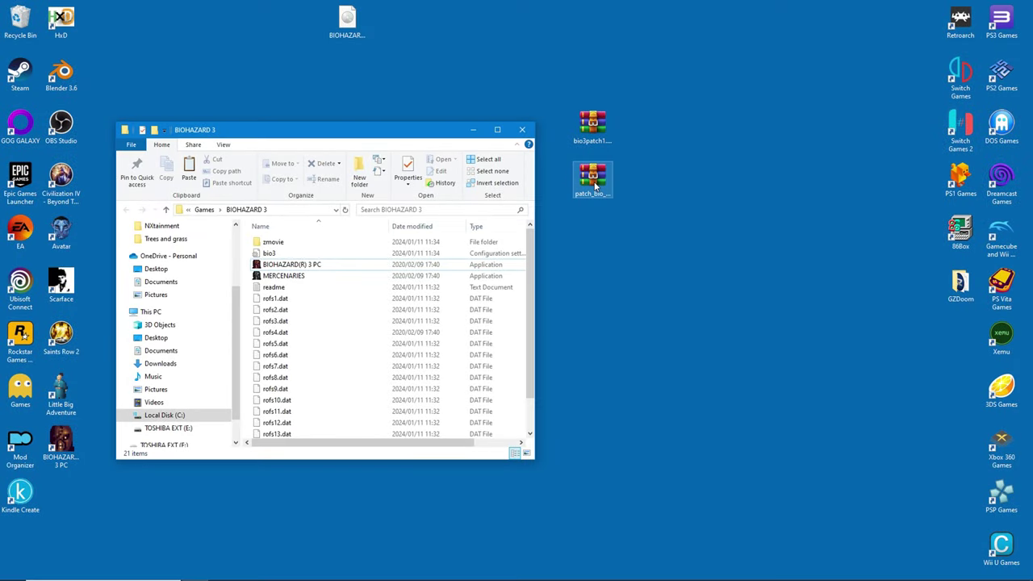
Step: Copy patch_bio_1_1_0.exe from its archive into the game folder
left_click(594, 186)
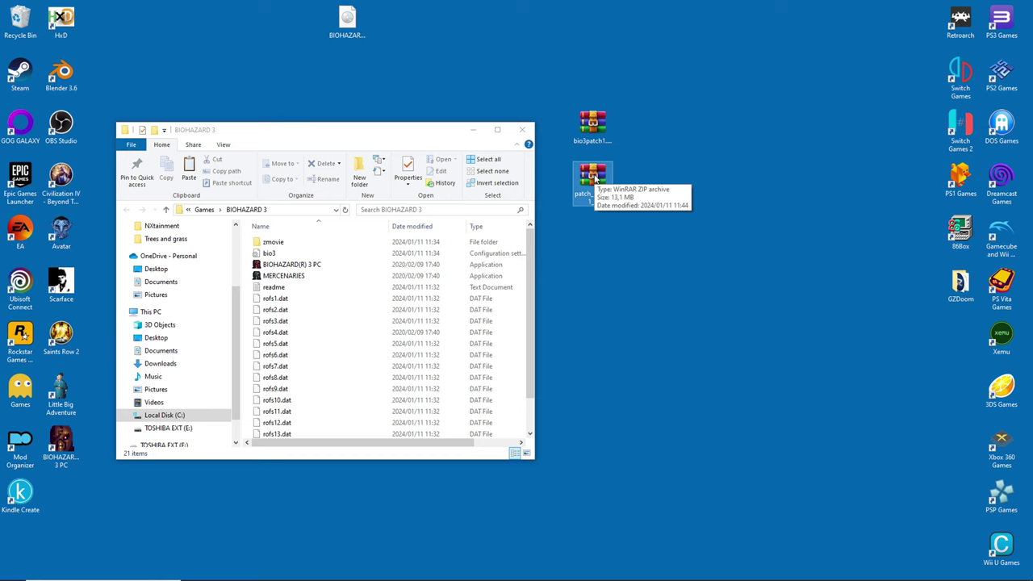
double_click(594, 179)
left_click_drag(589, 305, 267, 379)
left_click(995, 202)
Step: Run patch_bio_1_1_0.exe to apply the 1.1.0 patch, then delete the patcher
double_click(286, 287)
left_click(442, 358)
left_click(554, 333)
left_click(537, 330)
key("Delete")
Step: Open the Biohazard 3 shortcut's Properties on the Compatibility tab
scroll(335, 364, "down", 1)
scroll(335, 364, "up", 1)
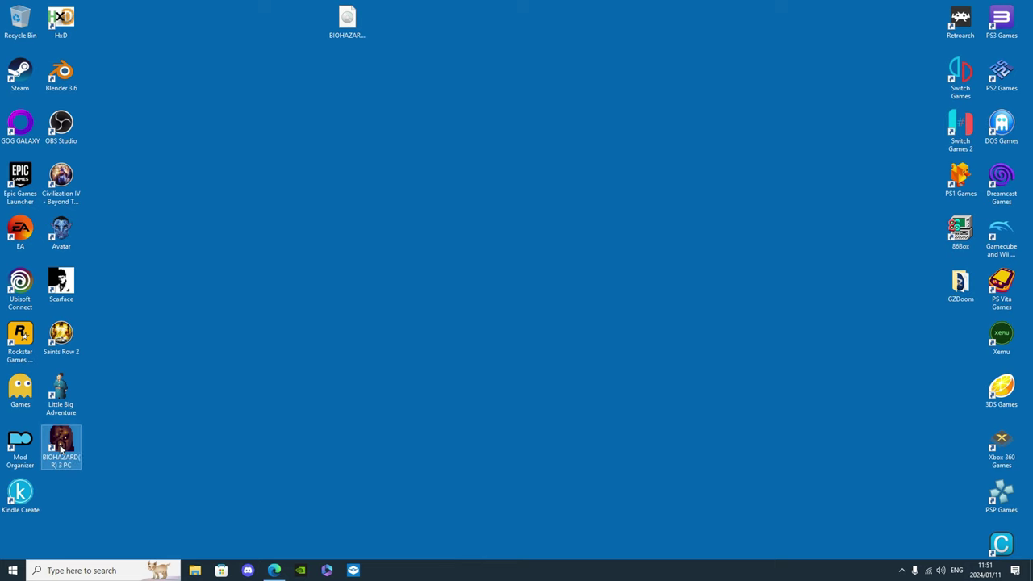
right_click(61, 449)
left_click(97, 438)
left_click(216, 322)
left_click_drag(191, 291, 520, 155)
Step: Override high DPI scaling with scaling performed by Application, and apply the change
left_click(467, 383)
left_click(455, 360)
left_click(485, 376)
left_click(485, 380)
left_click(486, 376)
left_click(488, 385)
left_click(550, 401)
left_click(579, 433)
left_click(487, 427)
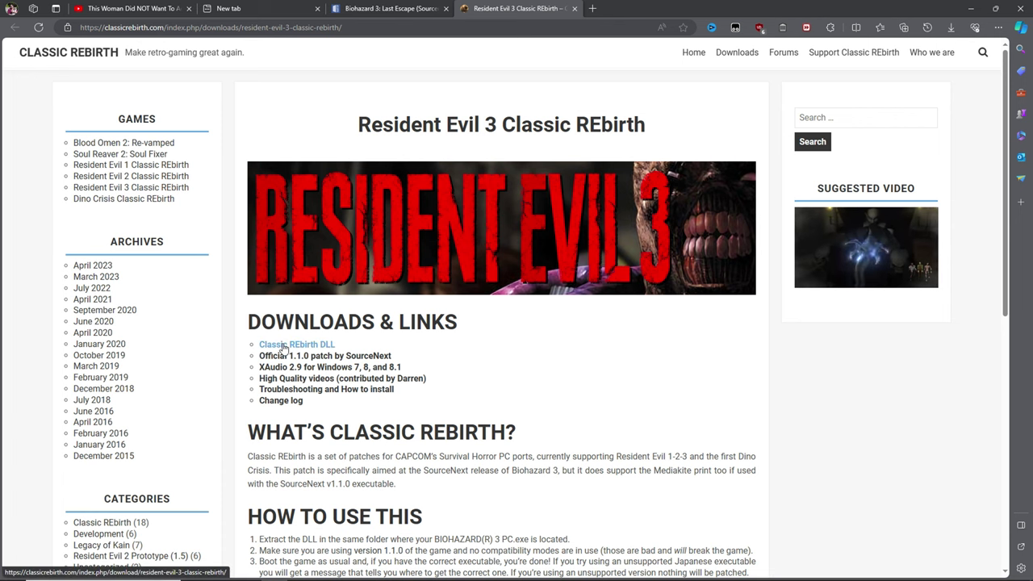
Step: Copy Classic REbirth's ddraw.dll from re3cr 2021-08-04.7z into the BIOHAZARD 3 folder
left_click(283, 345)
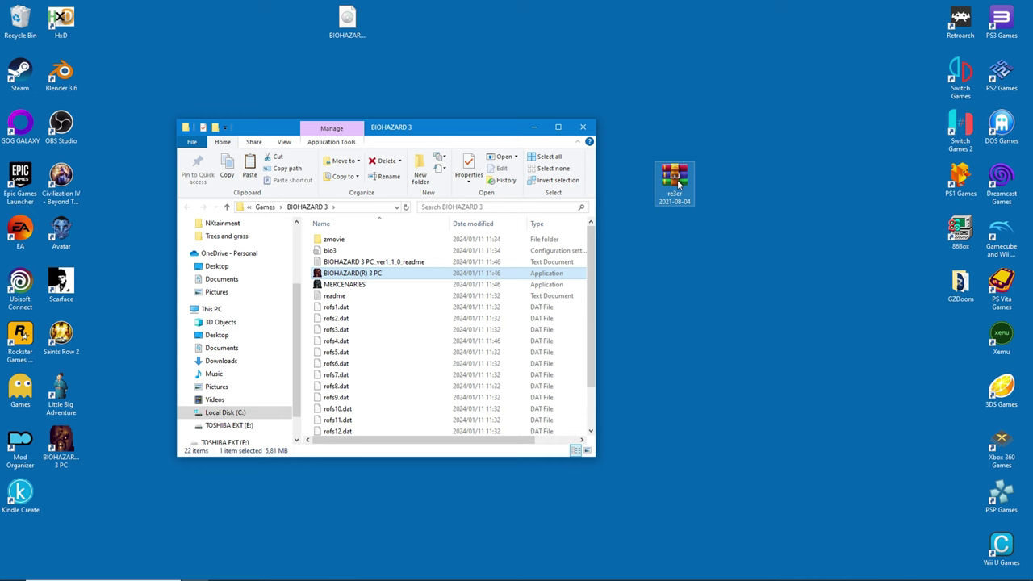
double_click(676, 181)
left_click_drag(567, 304, 600, 307)
left_click_drag(309, 363, 307, 358)
left_click(985, 208)
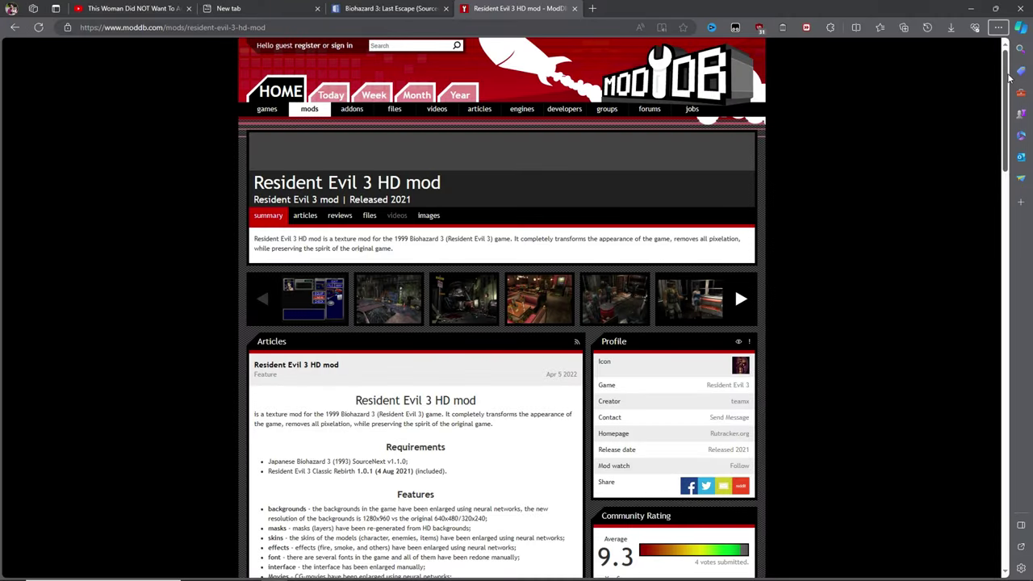
Step: Download the Resident Evil 3 HD mod and extract hires through libwebp.dll, excluding ddraw.dll, into the game folder
scroll(1008, 81, "down", 1)
left_click_drag(1008, 81, 1008, 320)
left_click(355, 328)
left_click(433, 504)
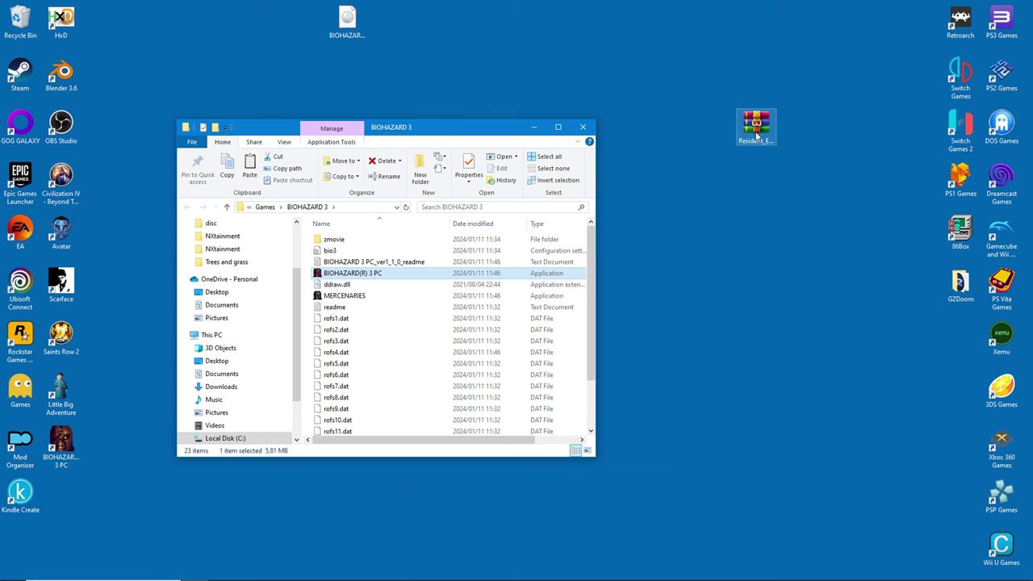
left_click(756, 133)
double_click(757, 138)
left_click(556, 300)
left_click(568, 352, "shift")
left_click(573, 331, "ctrl")
left_click_drag(378, 393, 308, 394)
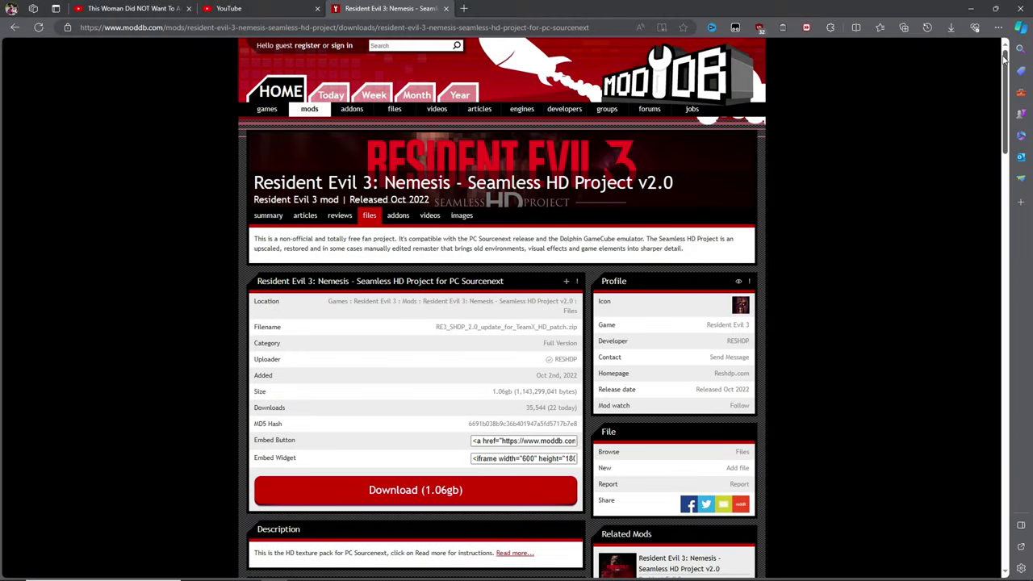
Step: Download the Seamless HD Project zip and extract its DATA_A and hires folders into BIOHAZARD 3
left_click(425, 494)
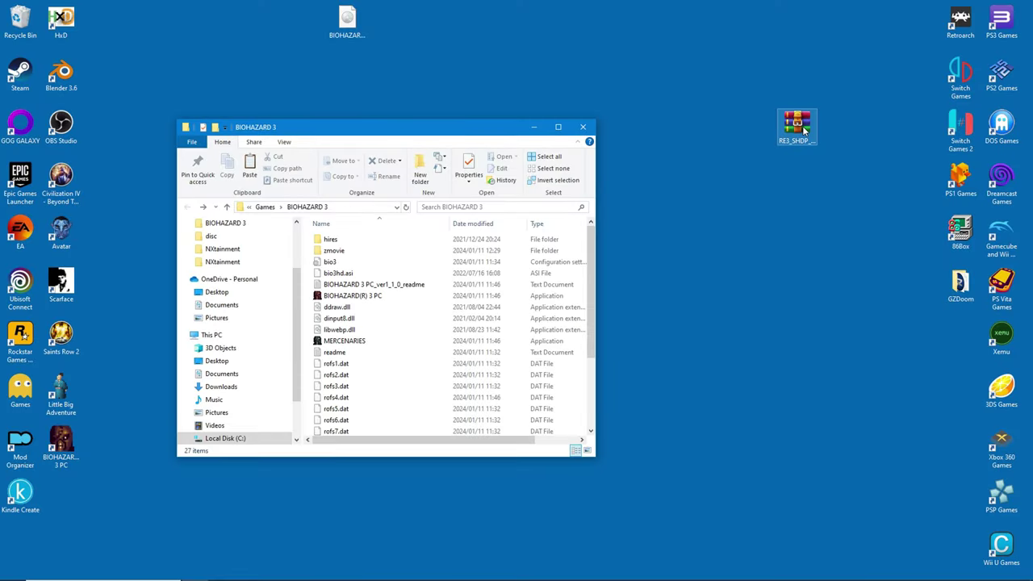
double_click(803, 129)
left_click(572, 301)
left_click(560, 311, "shift")
left_click_drag(604, 309, 306, 388)
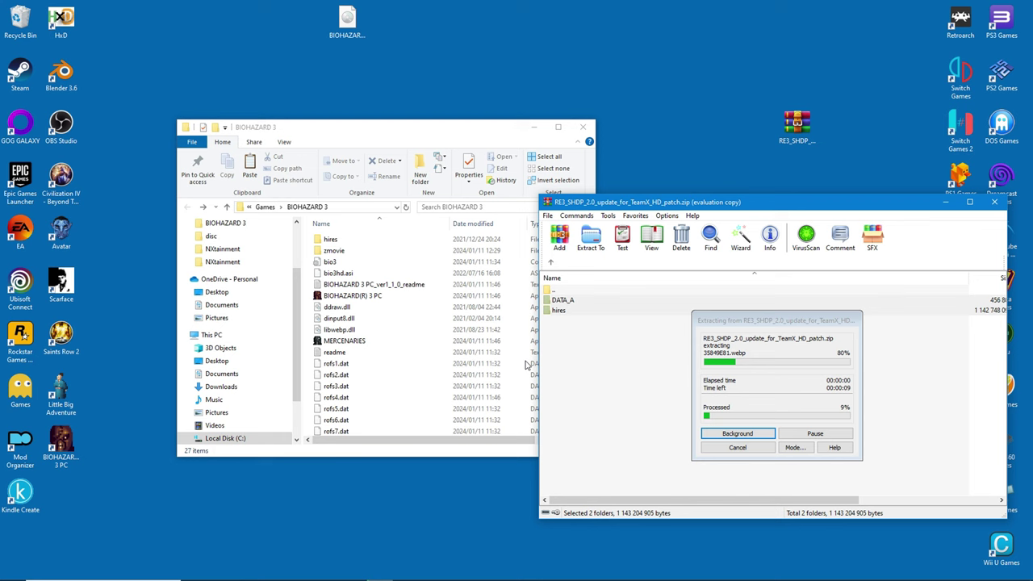